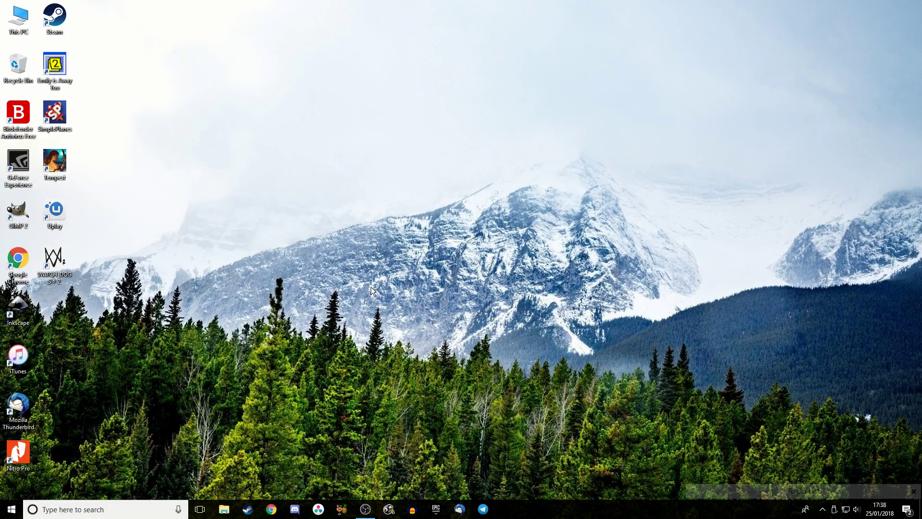
Step: Switch to DaVinci Resolve, open the ror3 project and enlarge its timeline to show the opening clips
click(320, 509)
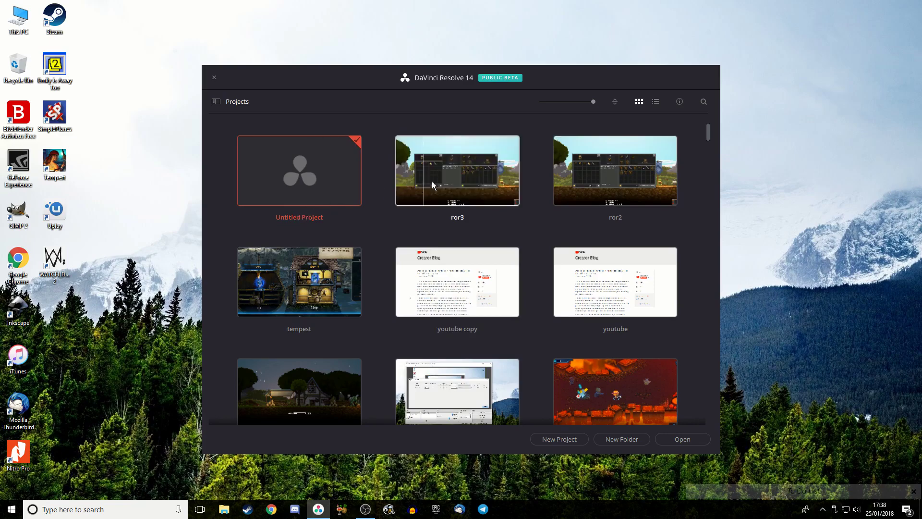
double_click(459, 176)
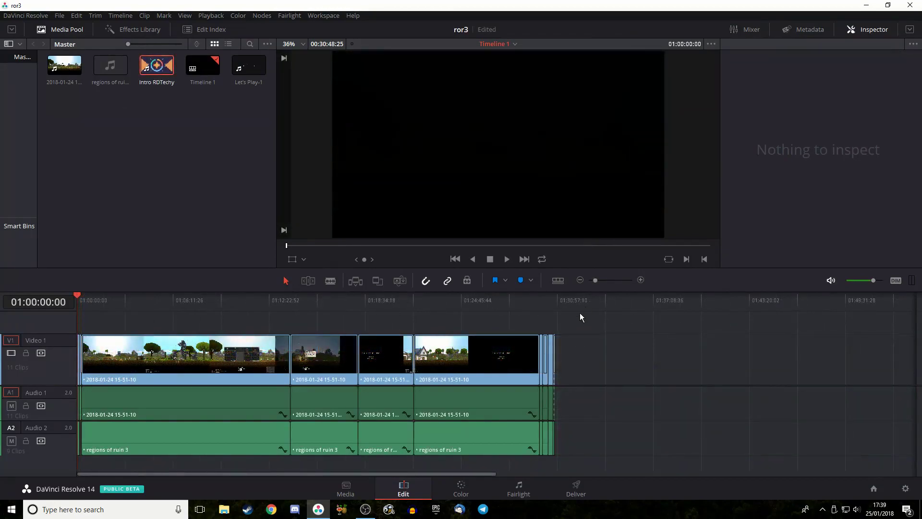
drag(580, 313, 595, 363)
drag(596, 281, 611, 281)
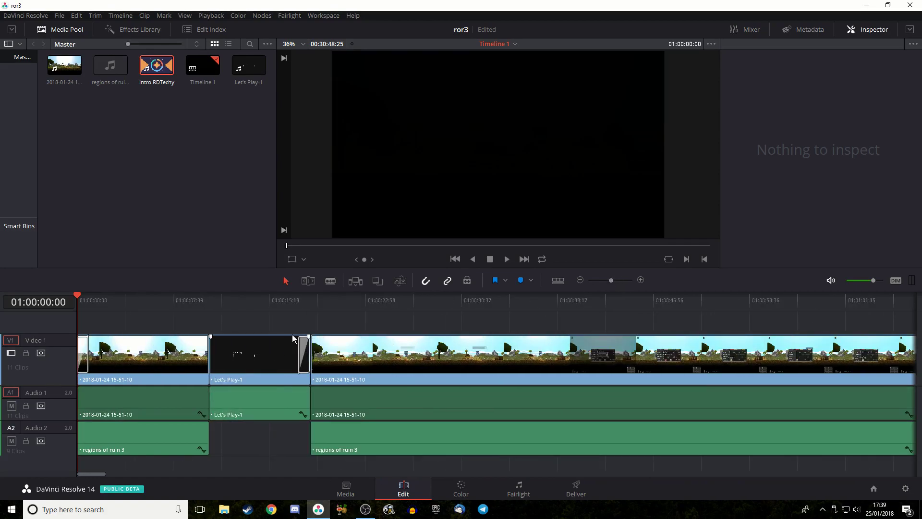
Step: Examine the effects library, covering the OpenFX filters and the video transitions, with its category column widened
click(128, 32)
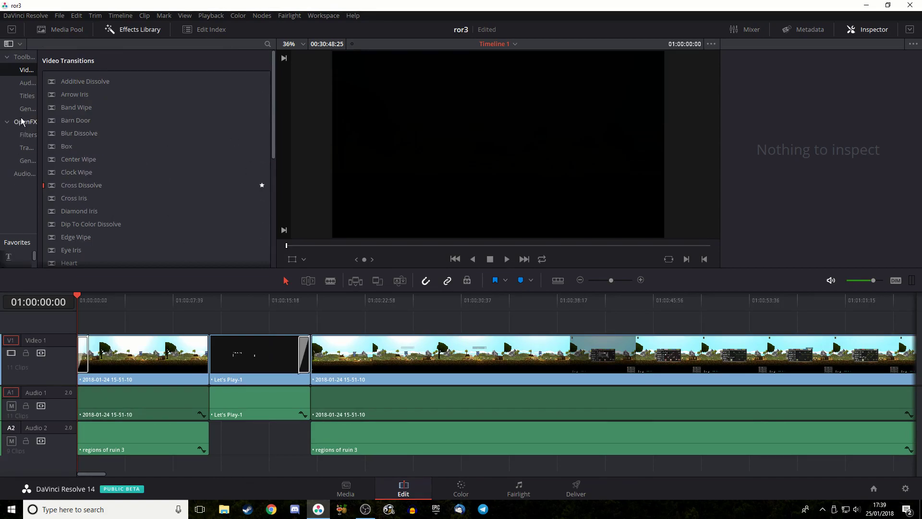
drag(37, 129, 89, 130)
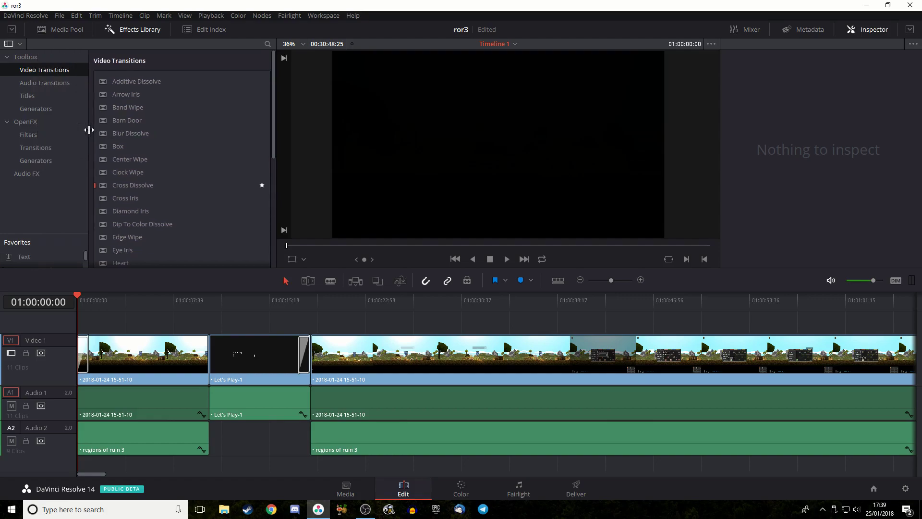
click(30, 122)
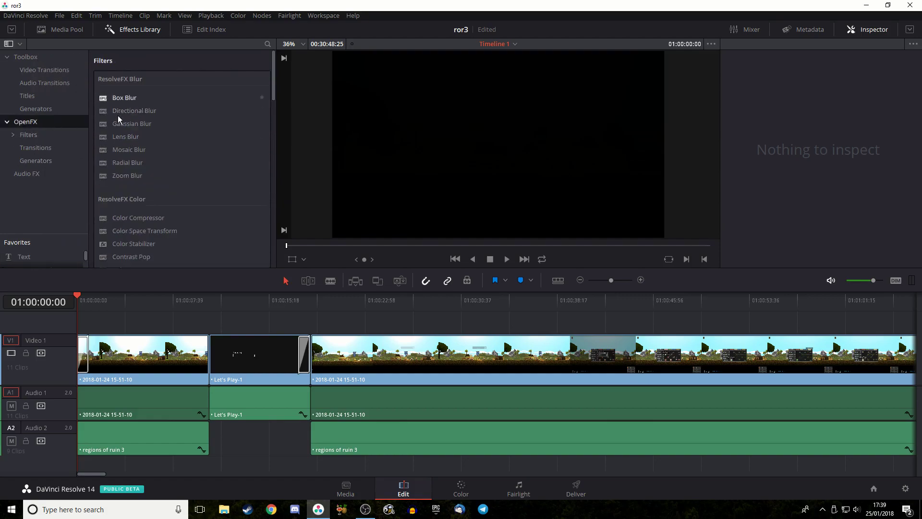
scroll(133, 220, down, 2)
scroll(133, 221, up, 2)
scroll(125, 192, down, 8)
scroll(184, 198, up, 8)
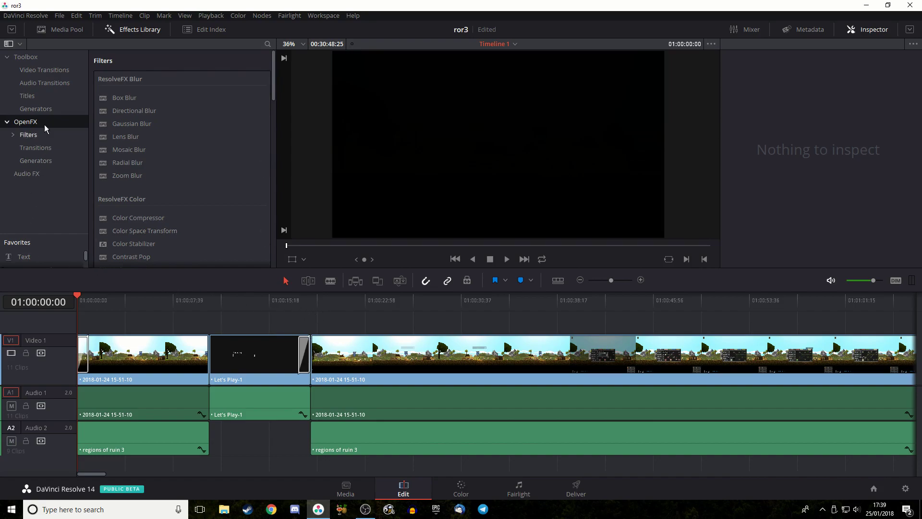
click(43, 70)
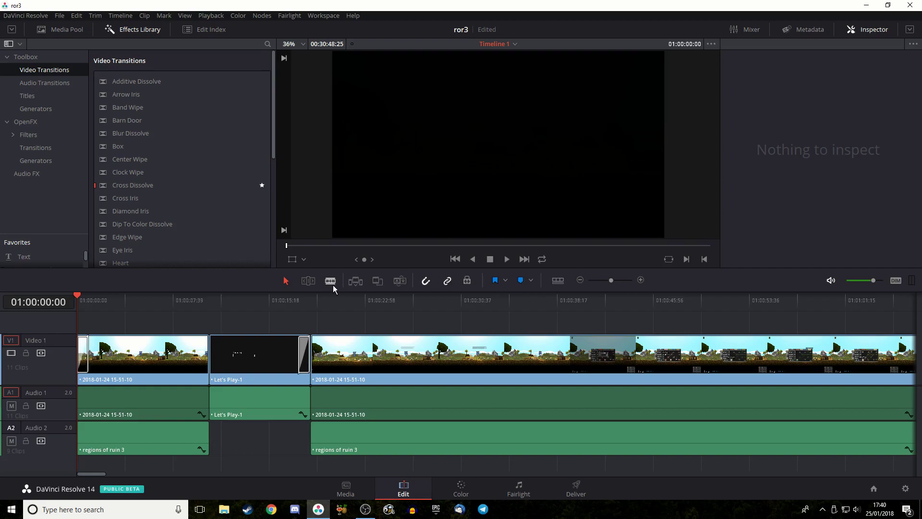
Step: Look through the clips, music and timeline stored in the project's media pool
click(71, 33)
drag(216, 119, 69, 67)
click(108, 119)
click(103, 71)
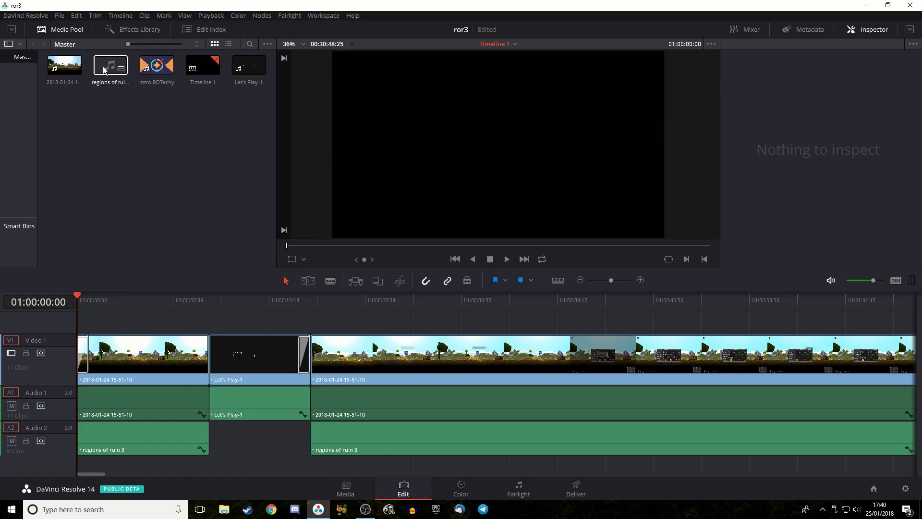
click(73, 67)
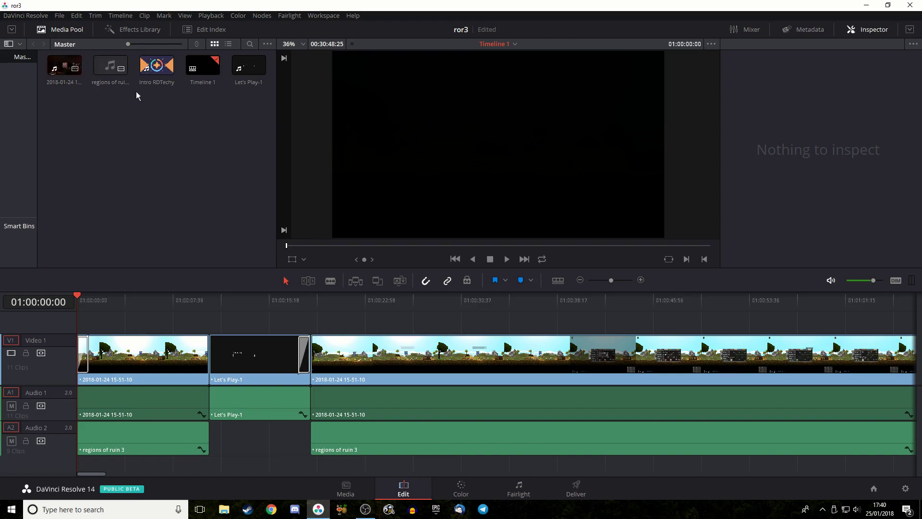
click(156, 68)
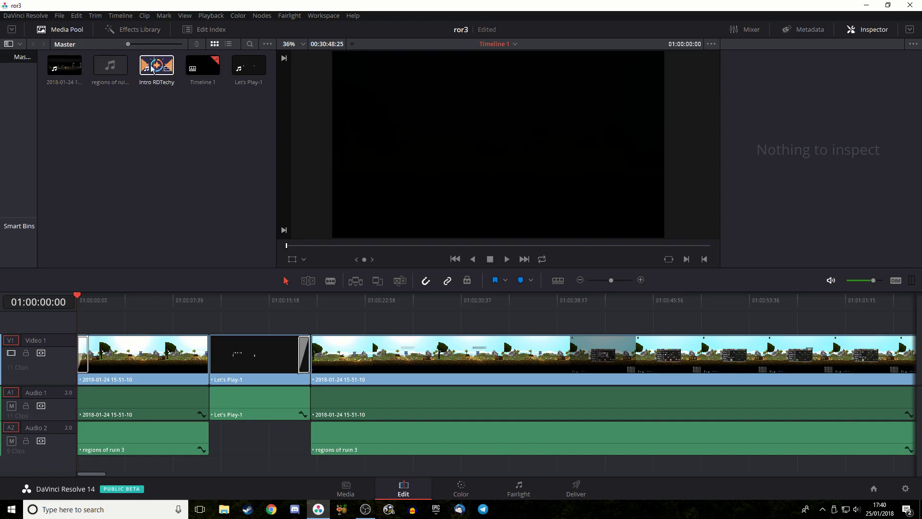
click(206, 71)
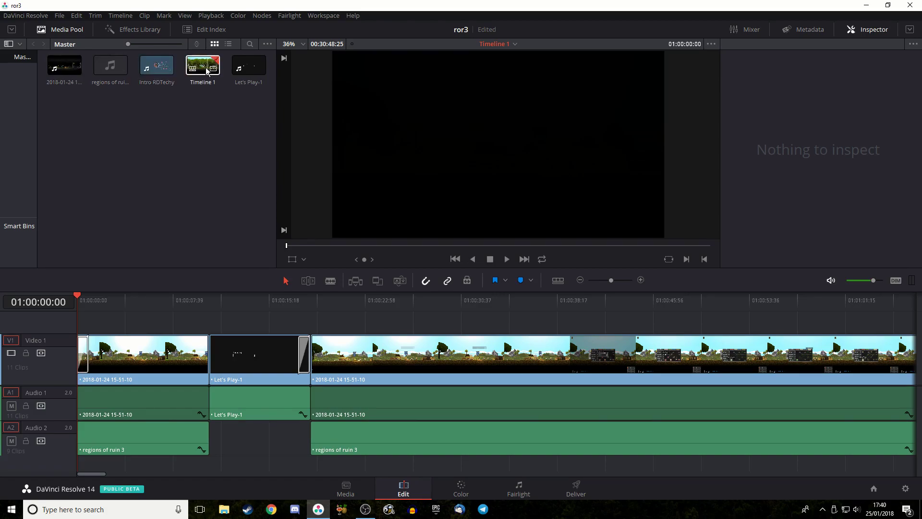
click(243, 67)
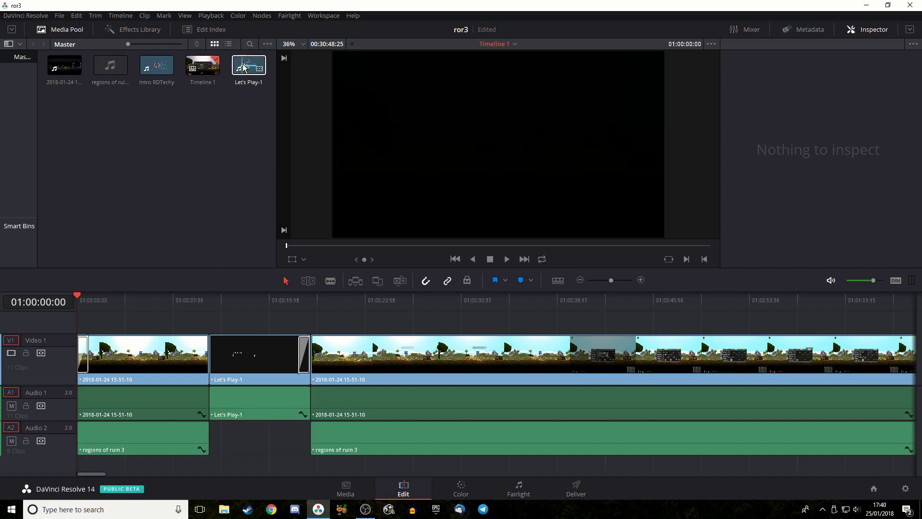
click(205, 249)
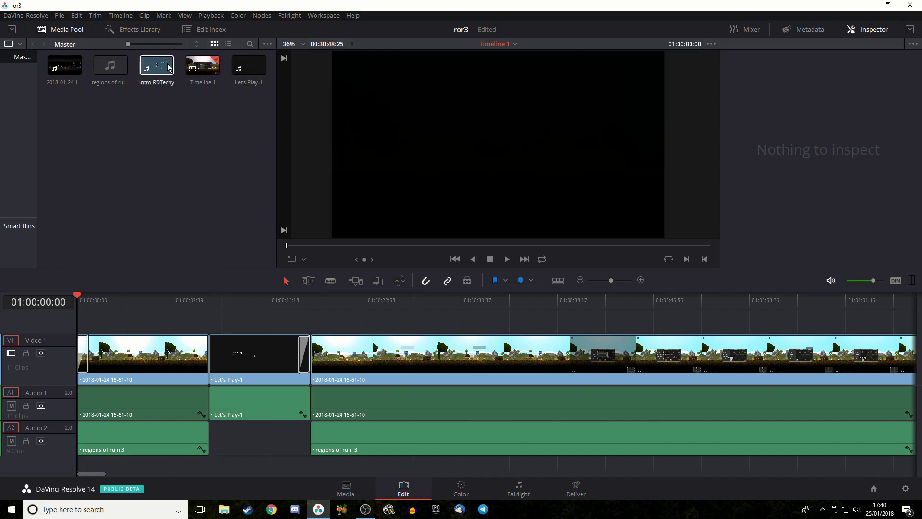
click(125, 34)
scroll(183, 150, down, 1)
scroll(183, 146, down, 1)
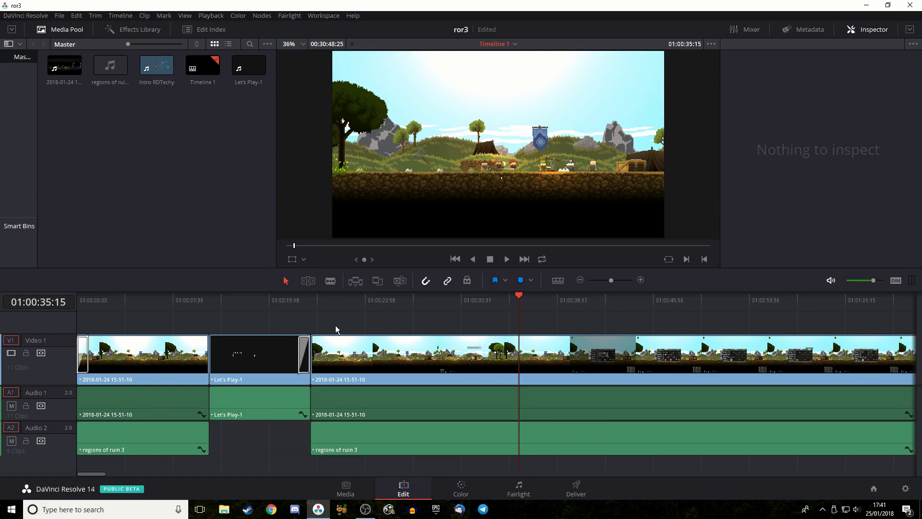
Step: Move the playhead to the end of the Let's Play-1 clip and add the 2018-01-24 recording on a new track above Video 1
click(321, 306)
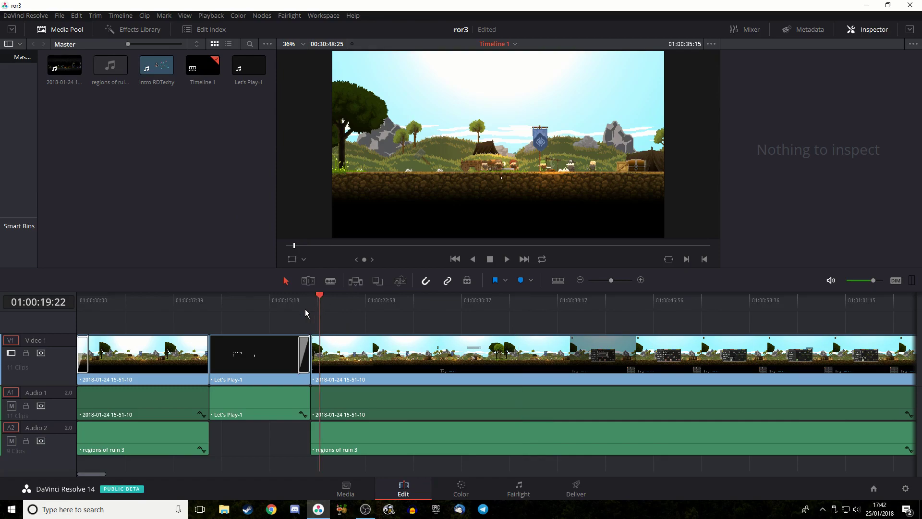
drag(321, 306, 306, 312)
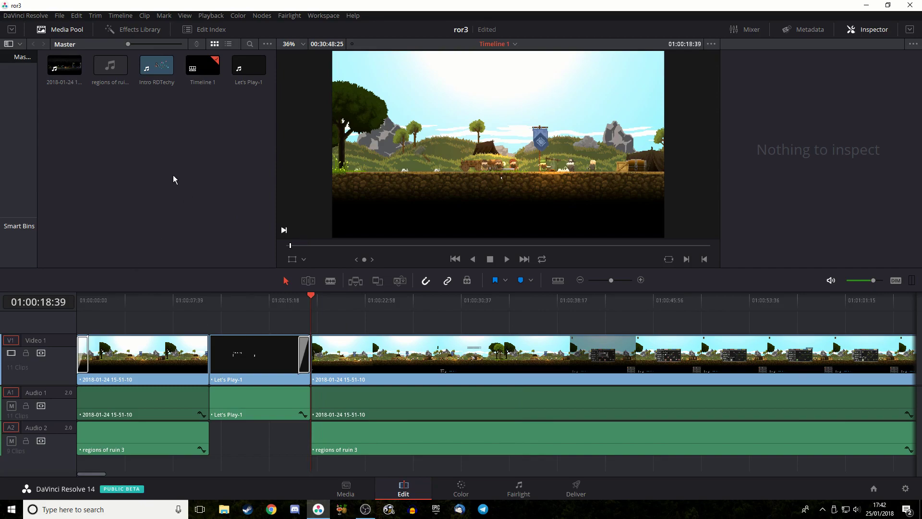
drag(65, 68, 324, 335)
click(255, 311)
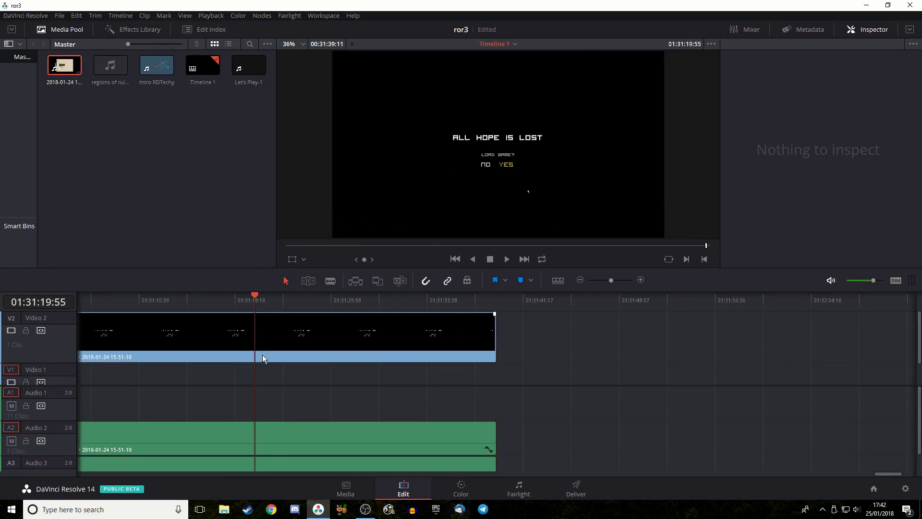
Step: Shrink the Video 2 clip to a zoom of 0.340 and offset it to position X 630, Y -378 as a picture-in-picture
drag(887, 474, 96, 430)
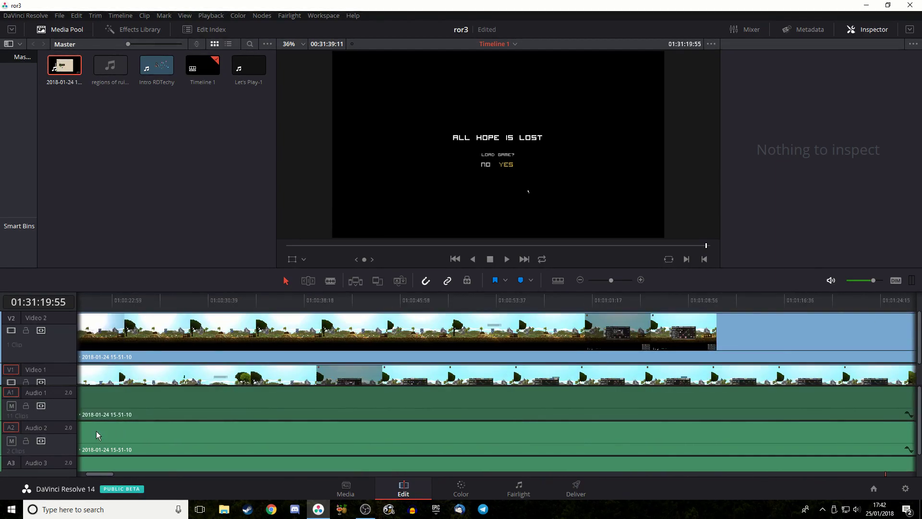
click(137, 332)
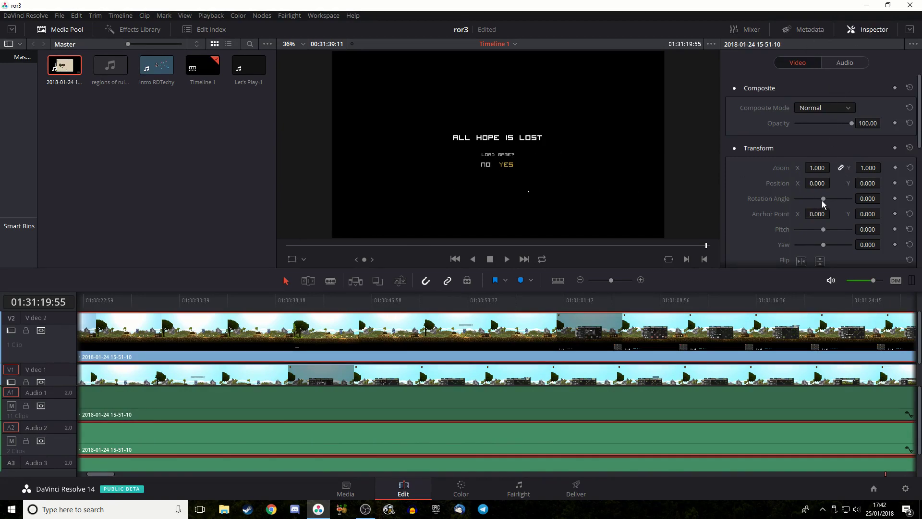
drag(822, 170, 790, 170)
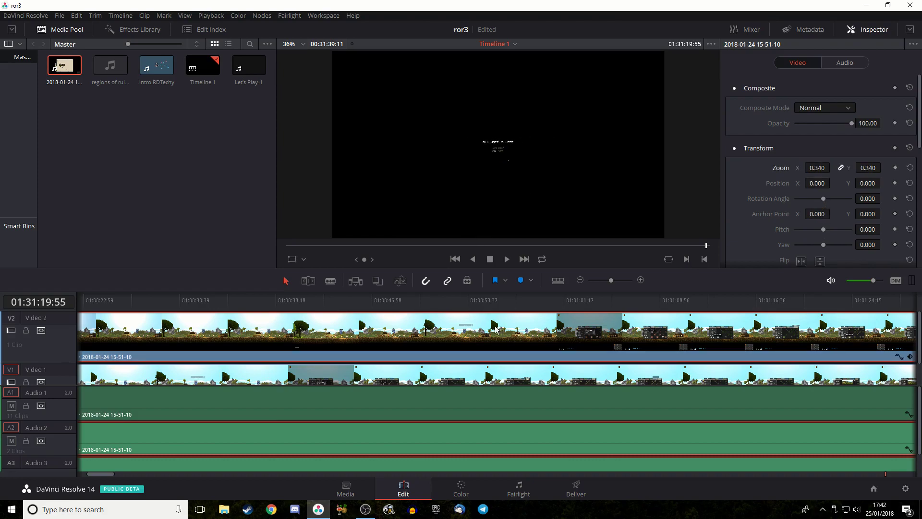
click(174, 301)
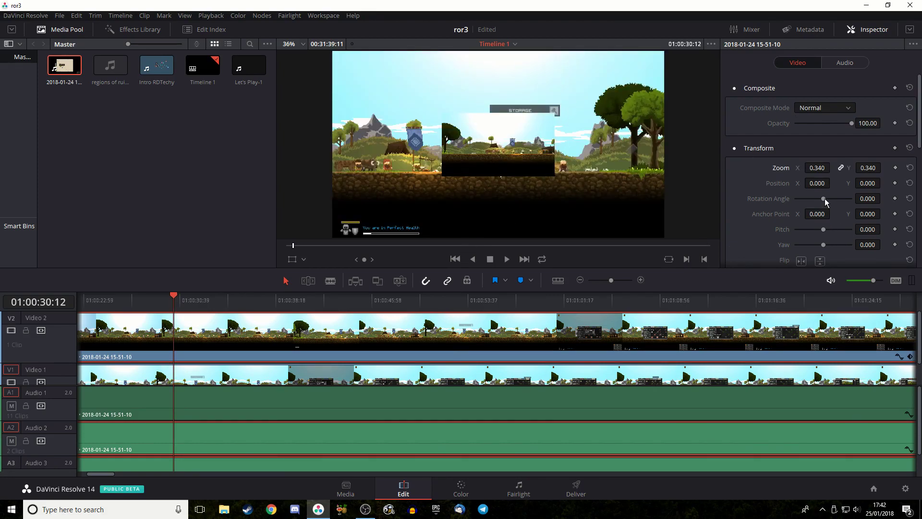
drag(823, 177, 883, 182)
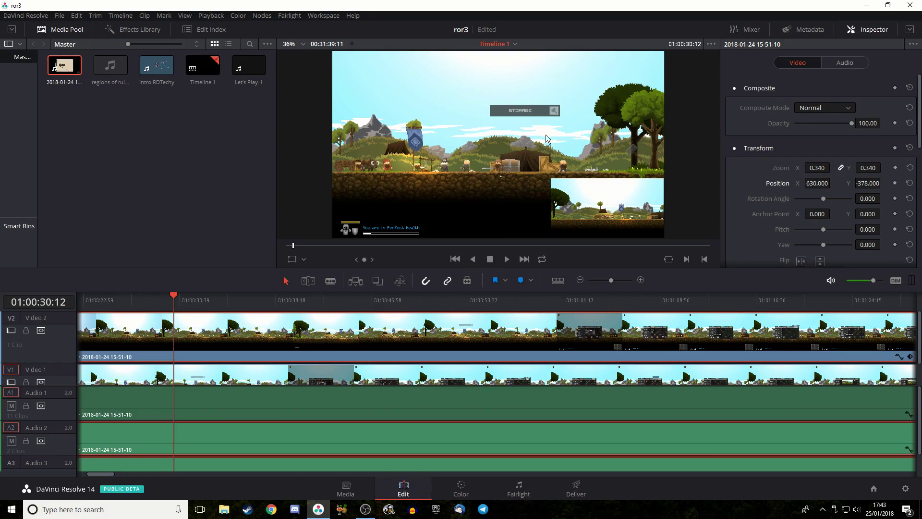
Step: Configure the render with the YouTube 1080p preset, MP4 format and Automatic quality
click(576, 495)
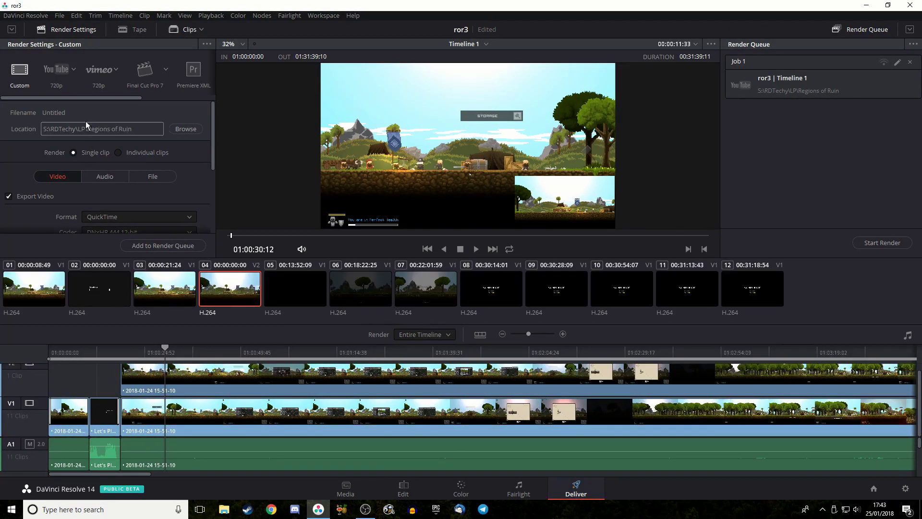
click(75, 69)
click(62, 93)
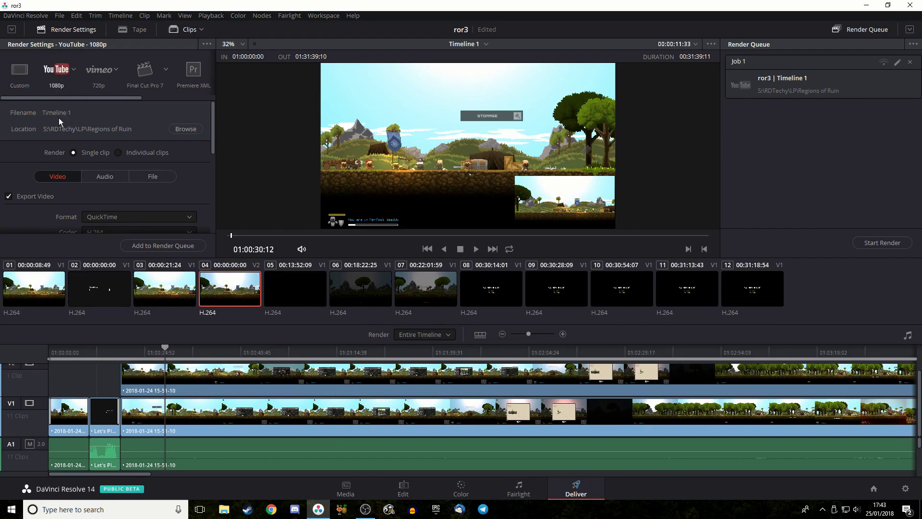
scroll(73, 182, down, 1)
click(126, 188)
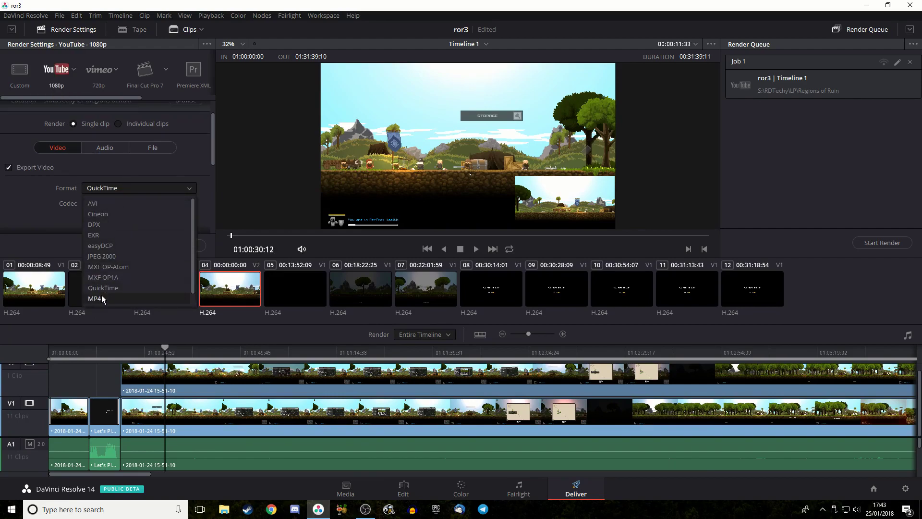
scroll(96, 300, down, 1)
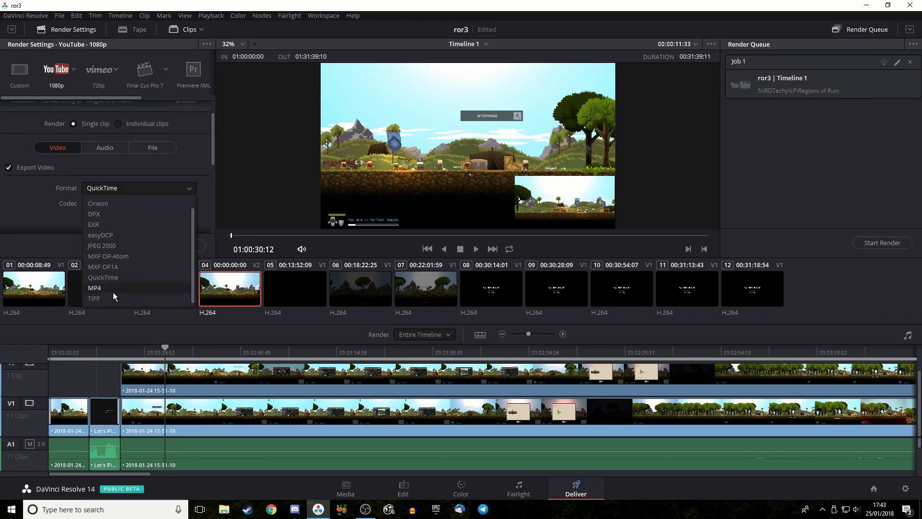
click(113, 290)
scroll(24, 212, down, 3)
click(92, 214)
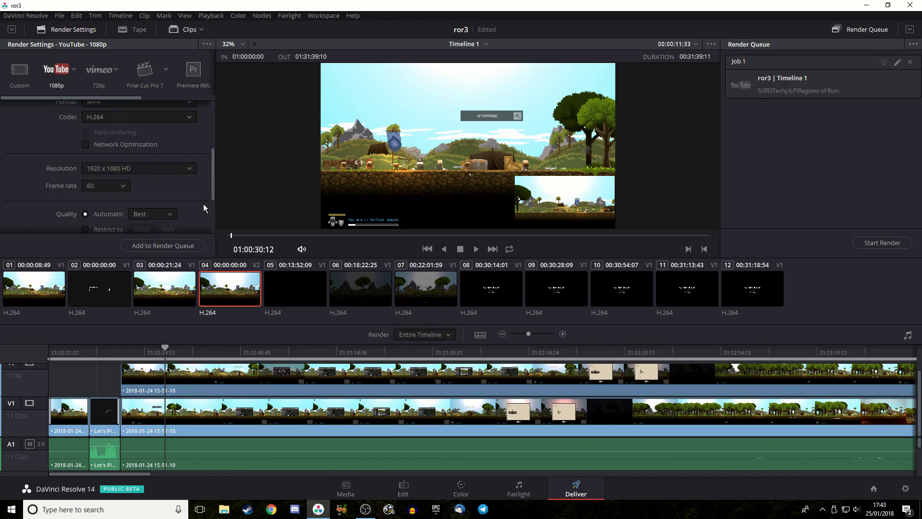
scroll(203, 208, up, 1)
scroll(204, 208, down, 2)
scroll(192, 203, up, 5)
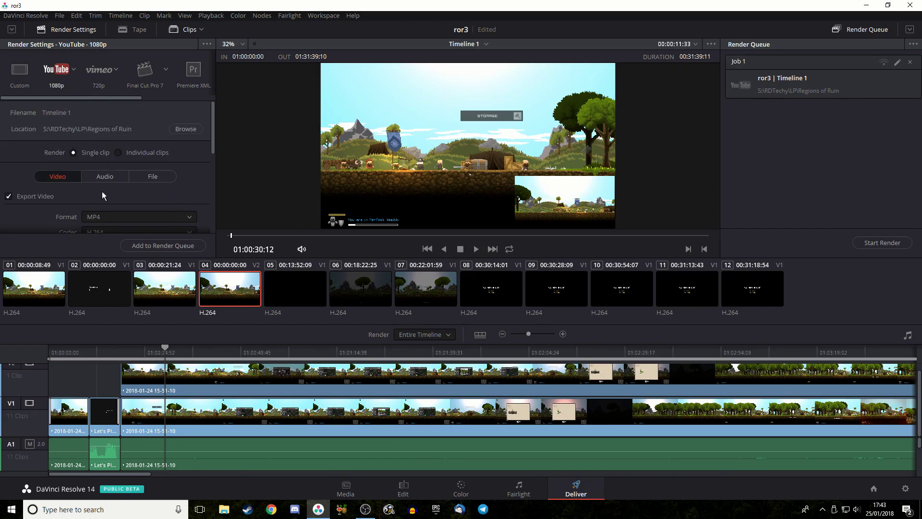
Step: Review the render's audio and file settings and open the custom file name for editing
click(105, 177)
click(138, 178)
scroll(140, 185, down, 2)
click(140, 170)
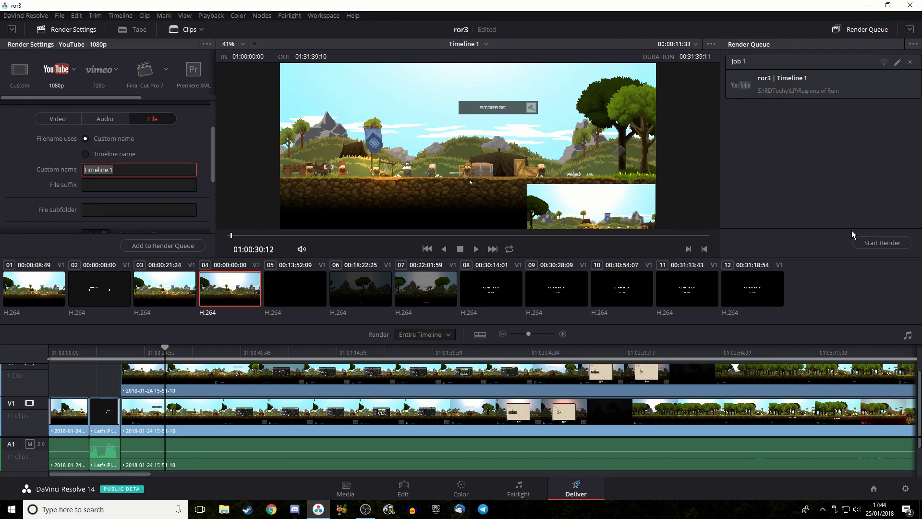
Step: Switch to HandBrake and load RoR3.mp4 from the Regions of Ruin folder as the source video
click(366, 509)
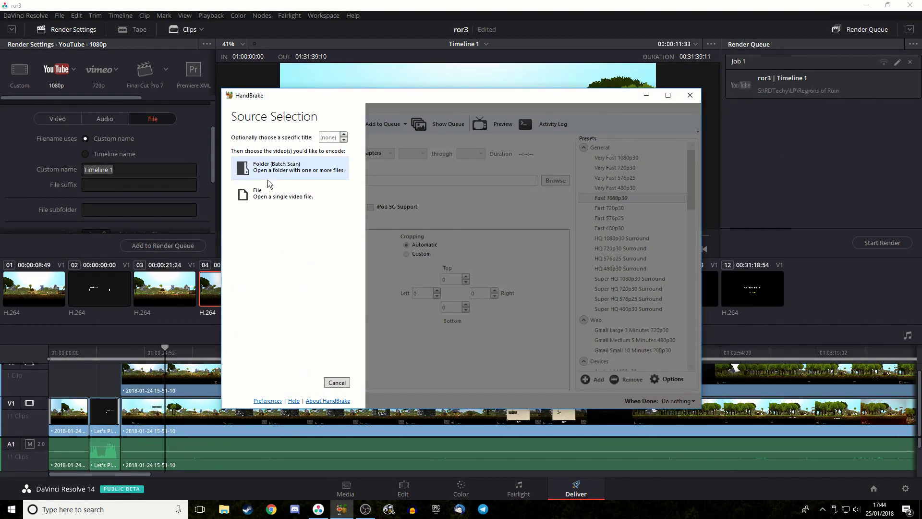
click(276, 199)
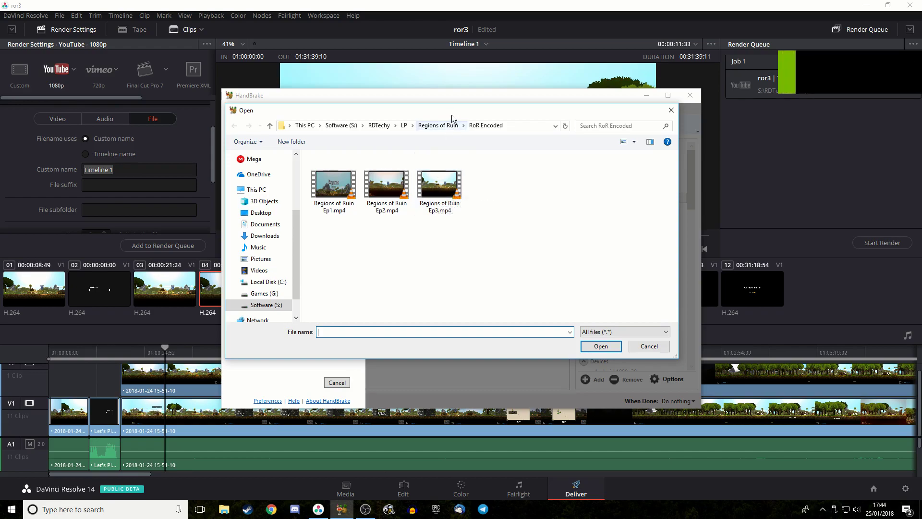
click(438, 126)
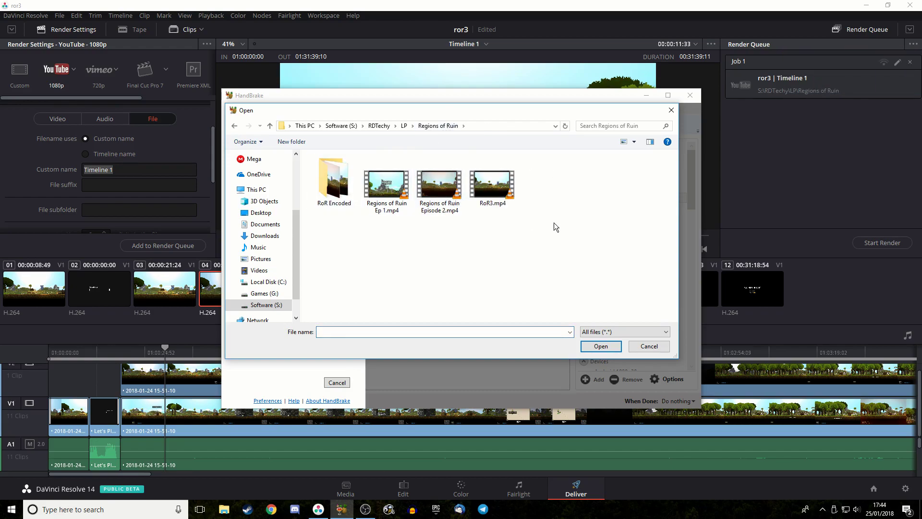
click(497, 192)
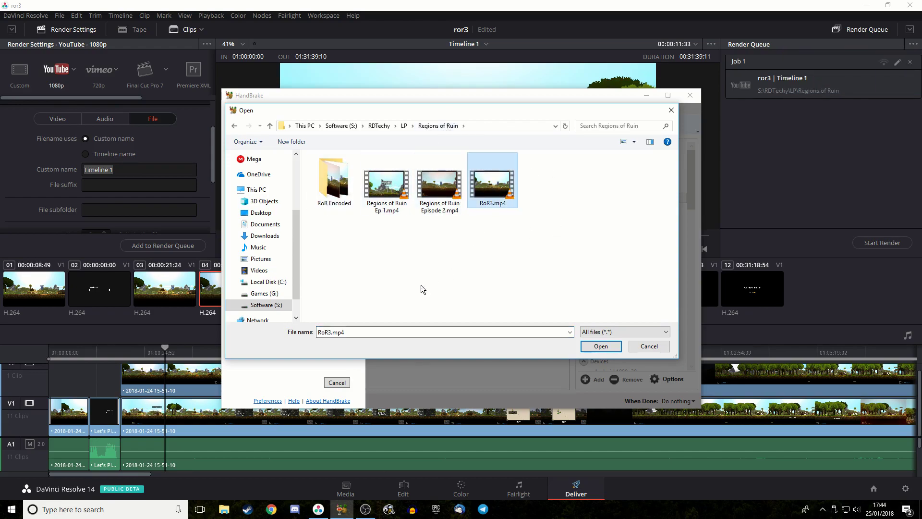
click(601, 346)
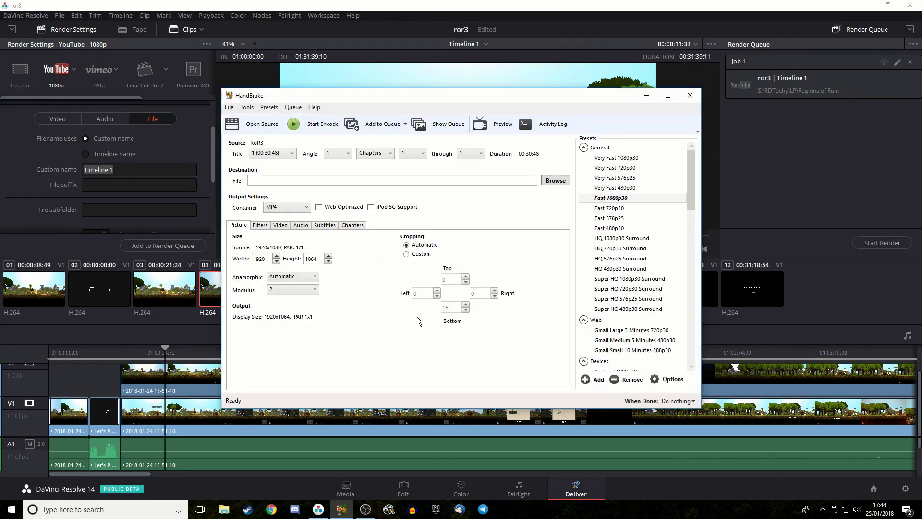
Step: Switch the picture to custom cropping with a bottom crop of 0 and an output height of 1080
drag(318, 258, 313, 258)
click(329, 256)
click(329, 256)
click(328, 256)
click(328, 256)
click(329, 256)
click(329, 256)
click(421, 255)
click(466, 311)
click(466, 311)
click(466, 310)
click(466, 311)
click(466, 311)
click(466, 311)
click(466, 310)
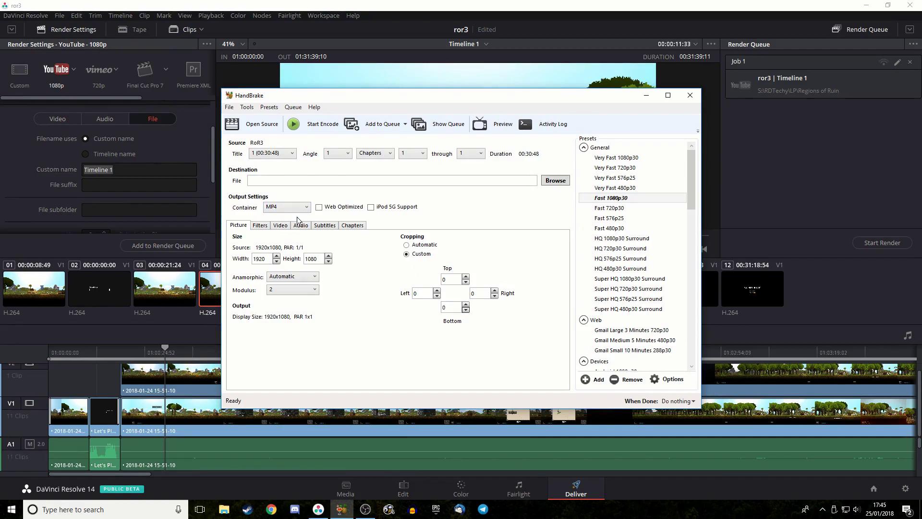
Step: Set the output video's framerate to 60 FPS
click(281, 226)
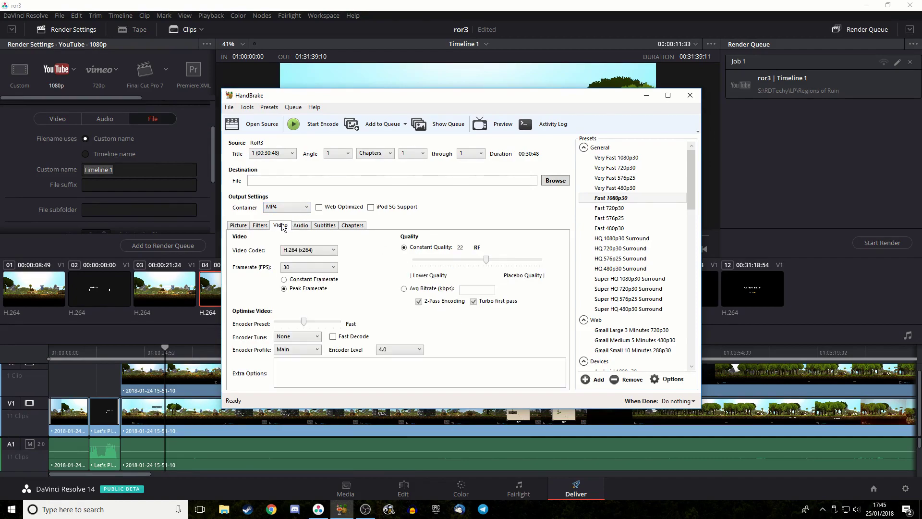
click(304, 269)
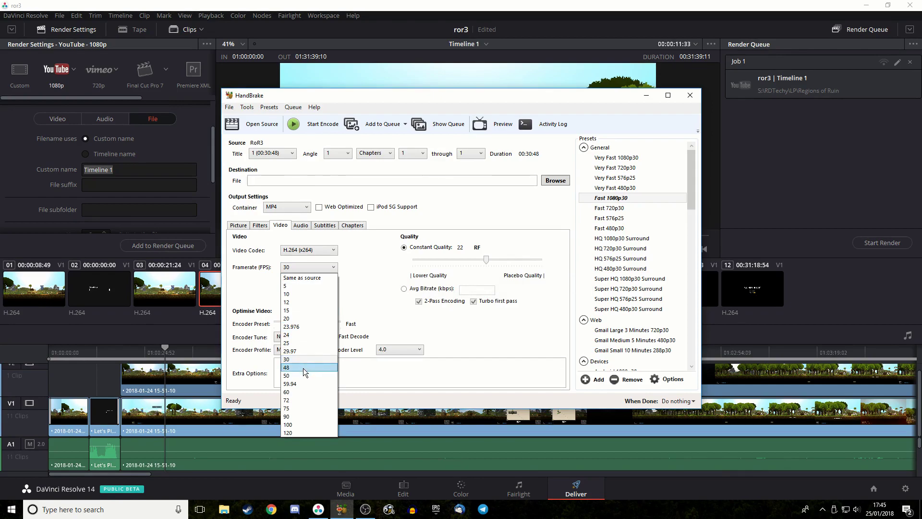
click(299, 392)
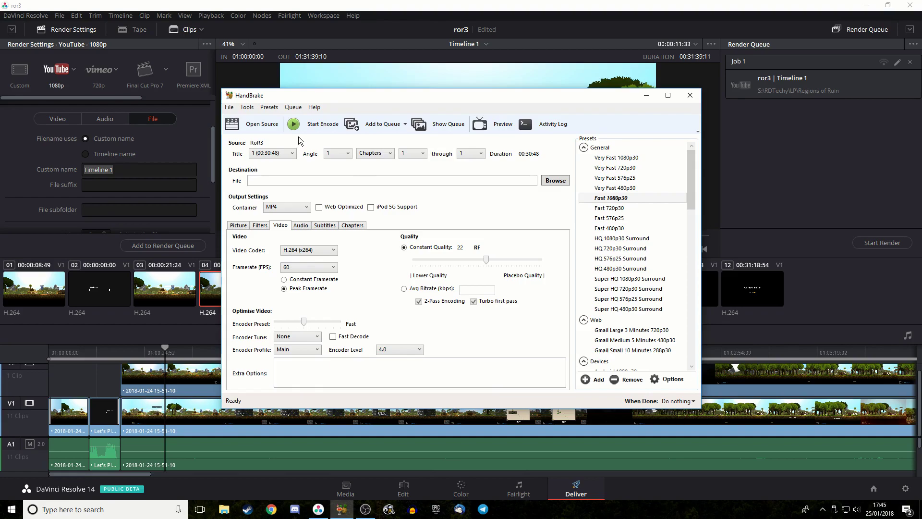
Step: Switch to File Explorer, browse to RDTechy > LP > Regions of Ruin and check the source file RoR3.mp4
click(234, 107)
click(229, 510)
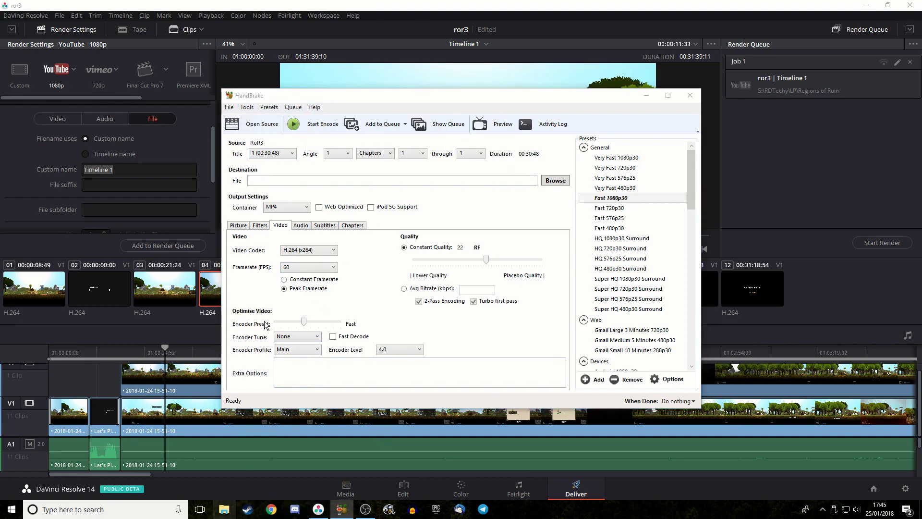
click(318, 136)
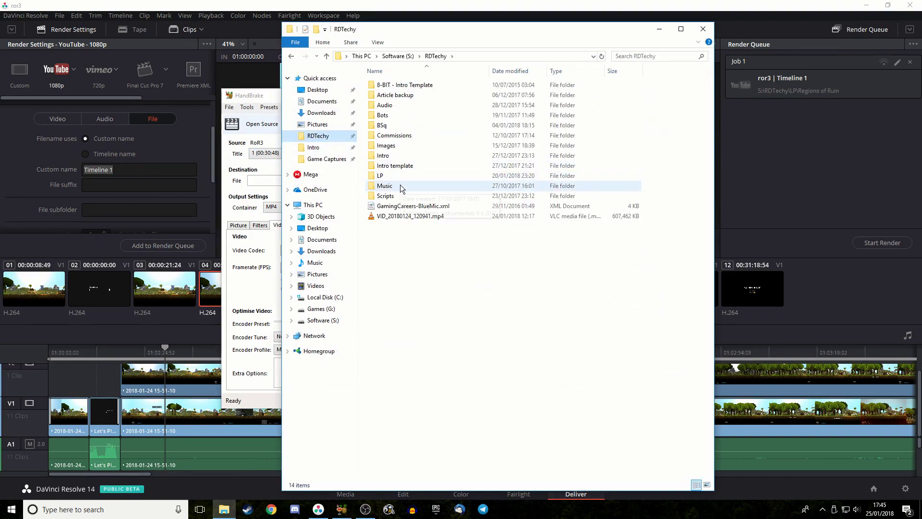
click(410, 158)
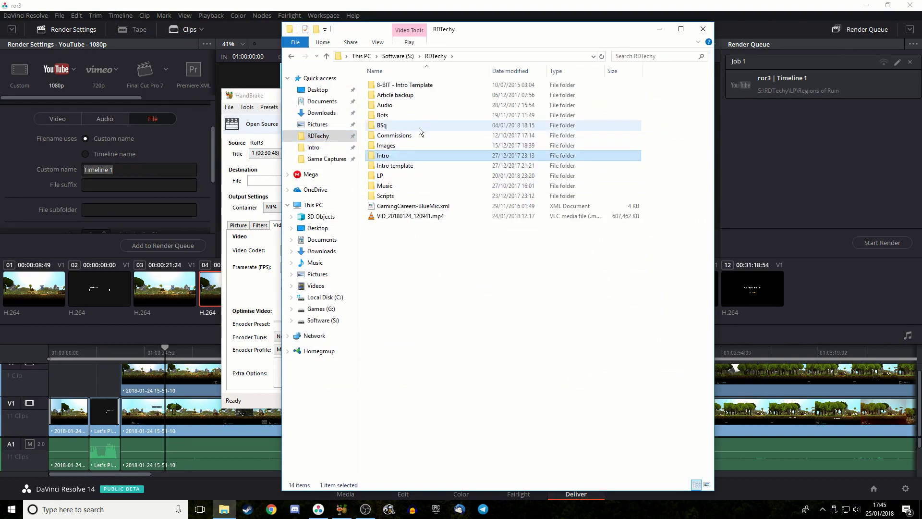
click(419, 127)
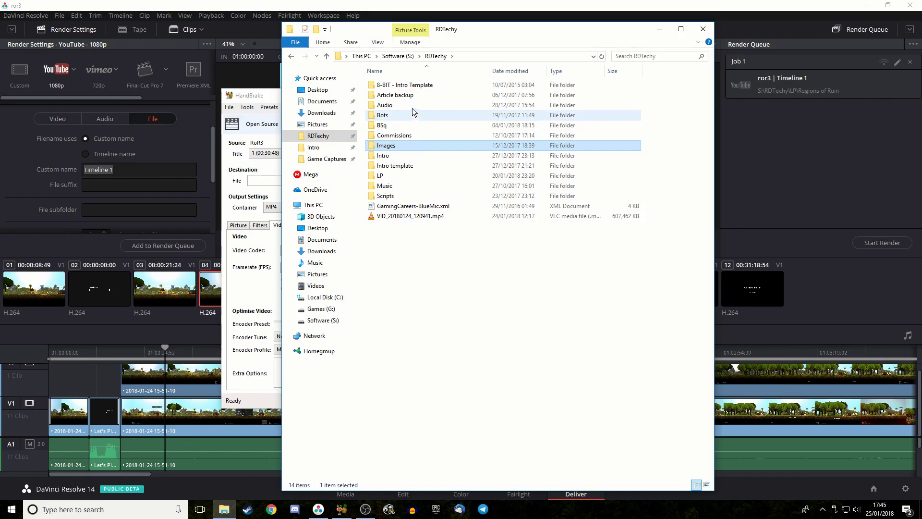
double_click(398, 177)
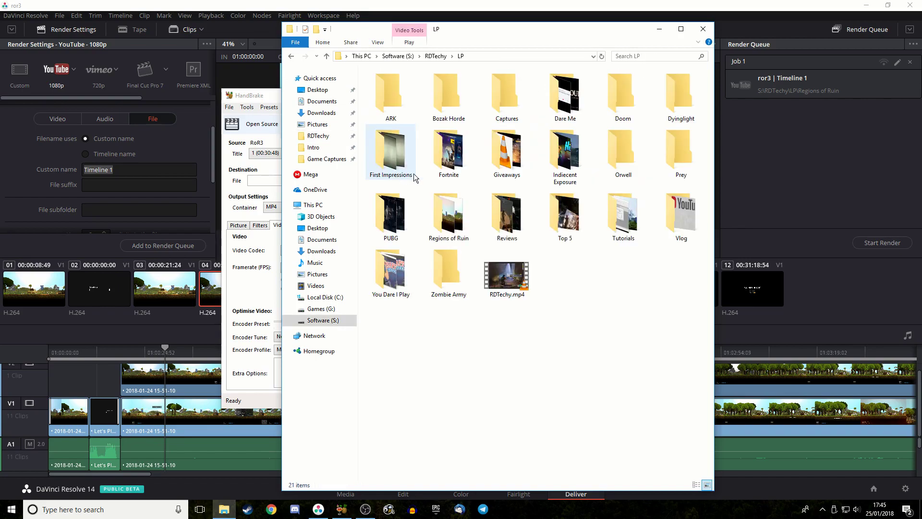
double_click(442, 206)
click(578, 105)
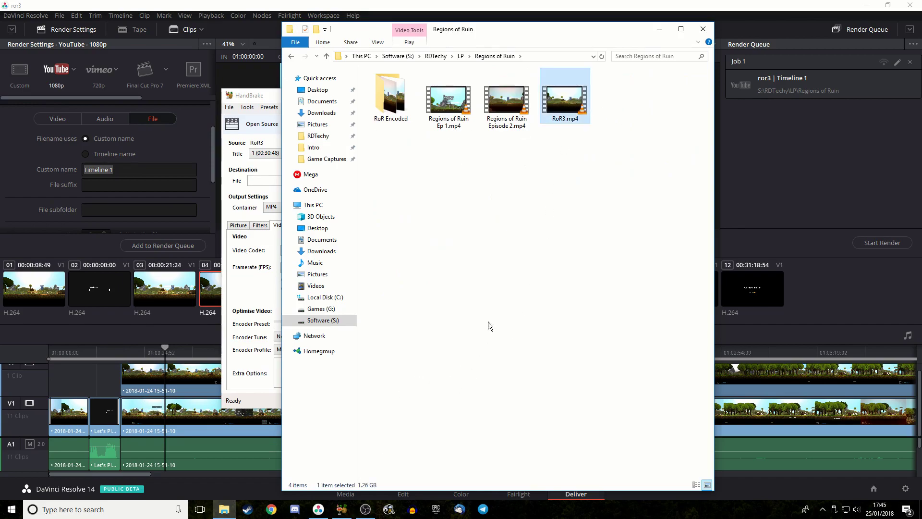
Step: Return to HandBrake and try to set the destination to Regions of Ruin Ep3.mp4 in the RoR Encoded folder
click(242, 98)
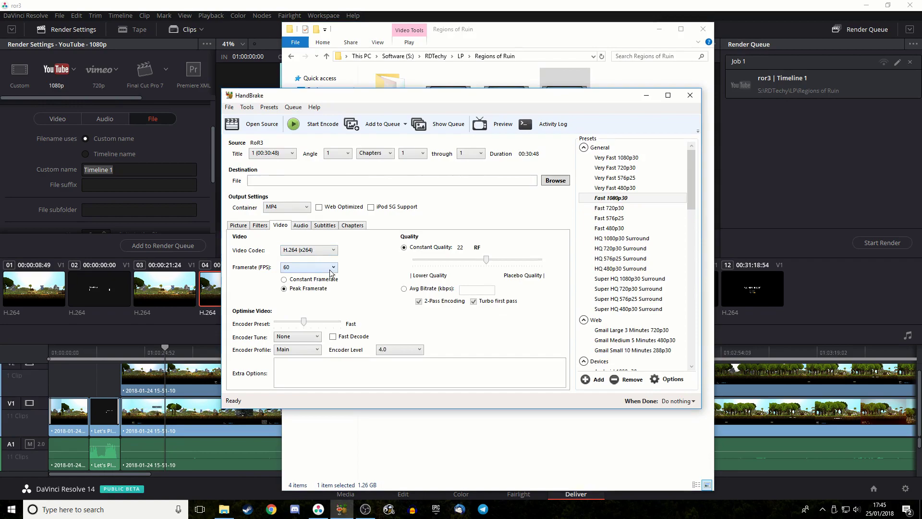
click(557, 180)
double_click(351, 186)
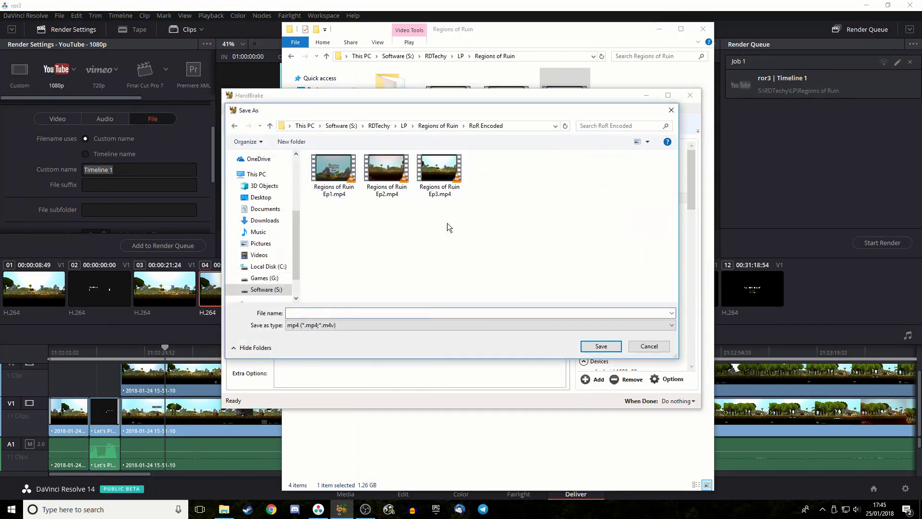
click(435, 173)
click(609, 347)
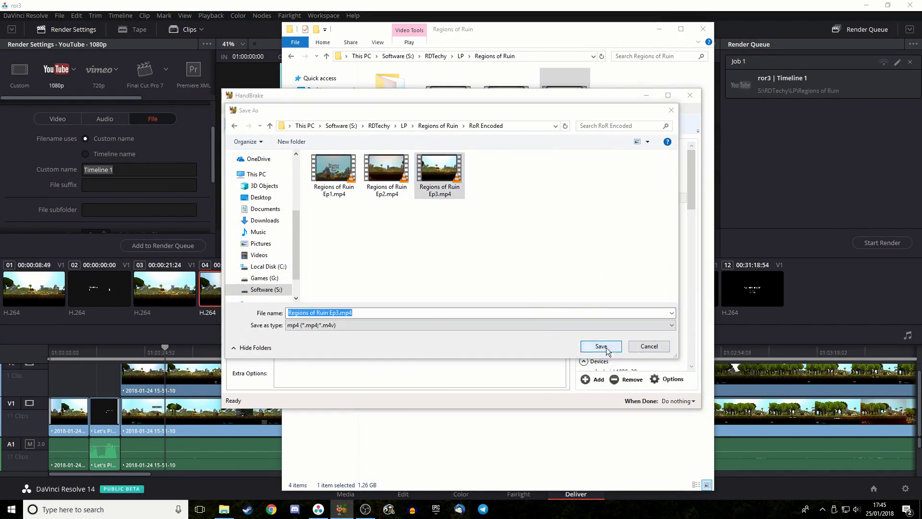
click(540, 289)
click(649, 346)
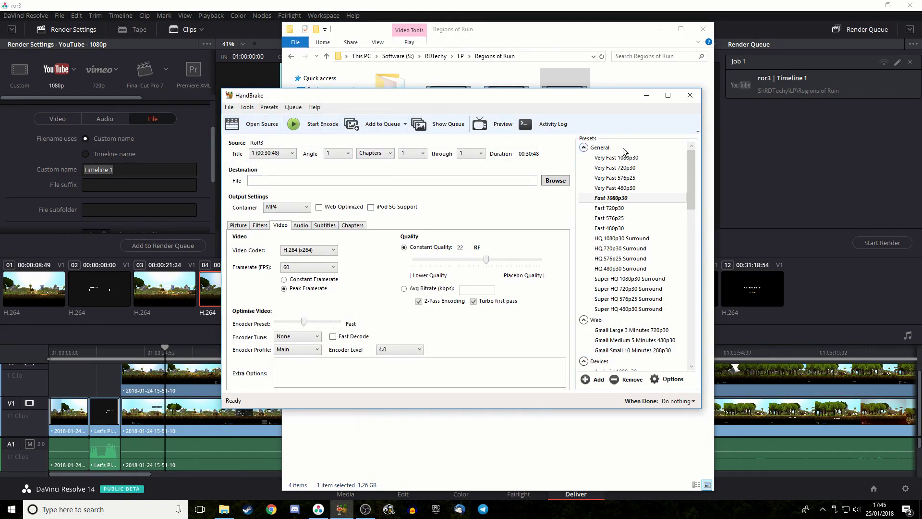
Step: Close HandBrake and compare the file size of Regions of Ruin Ep3.mp4 in RoR Encoded with that of RoR3.mp4
click(682, 97)
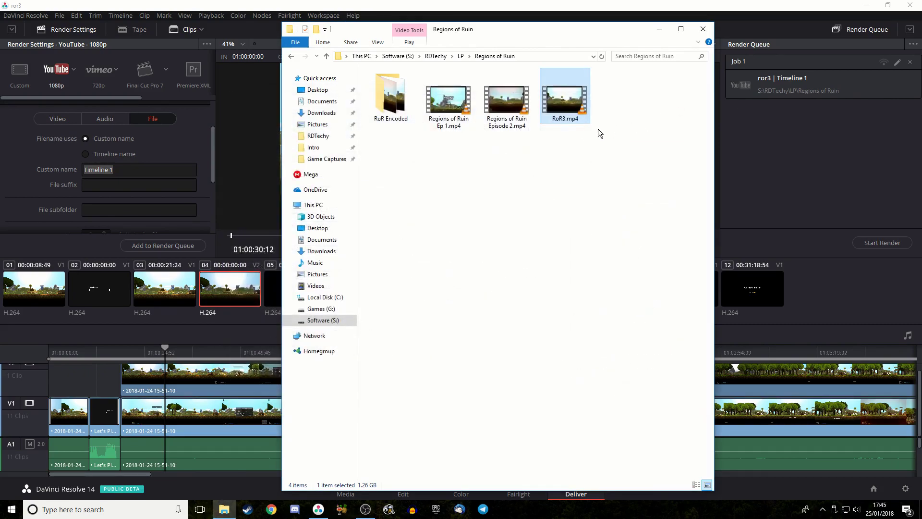
double_click(389, 109)
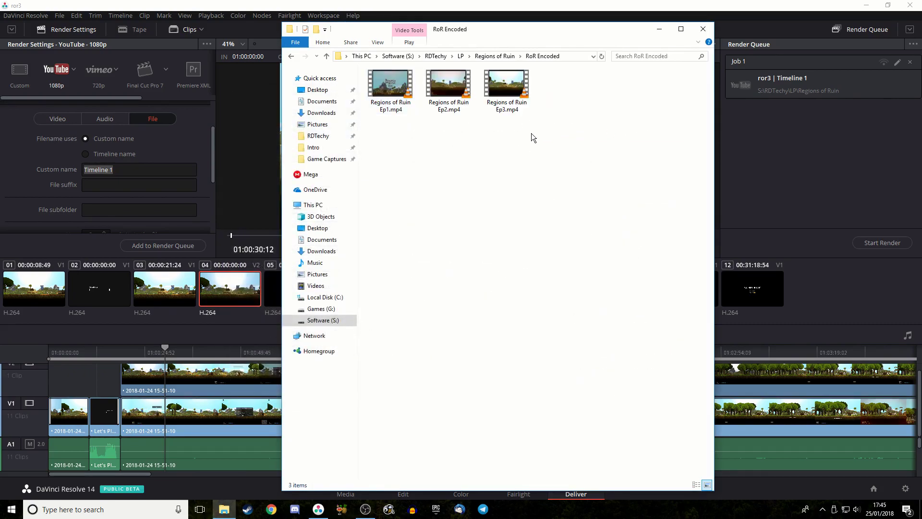
click(509, 93)
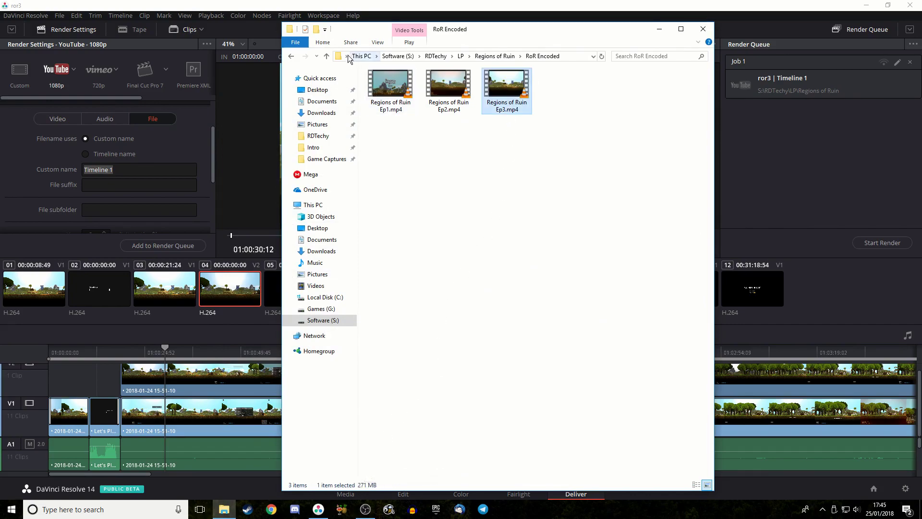
click(291, 56)
click(561, 115)
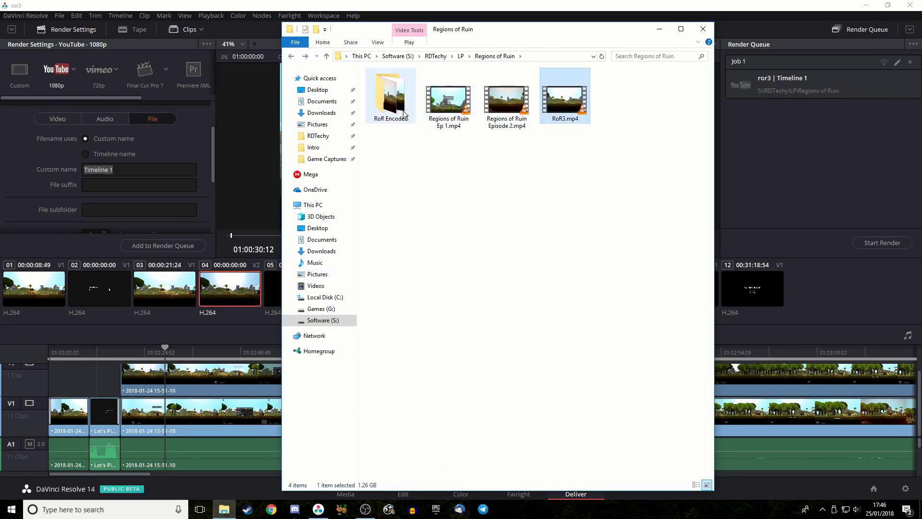
click(398, 101)
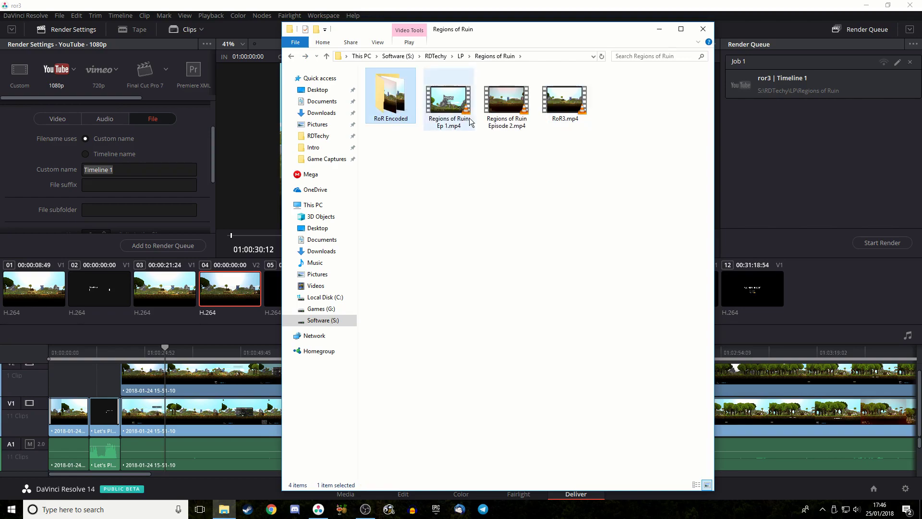
double_click(411, 106)
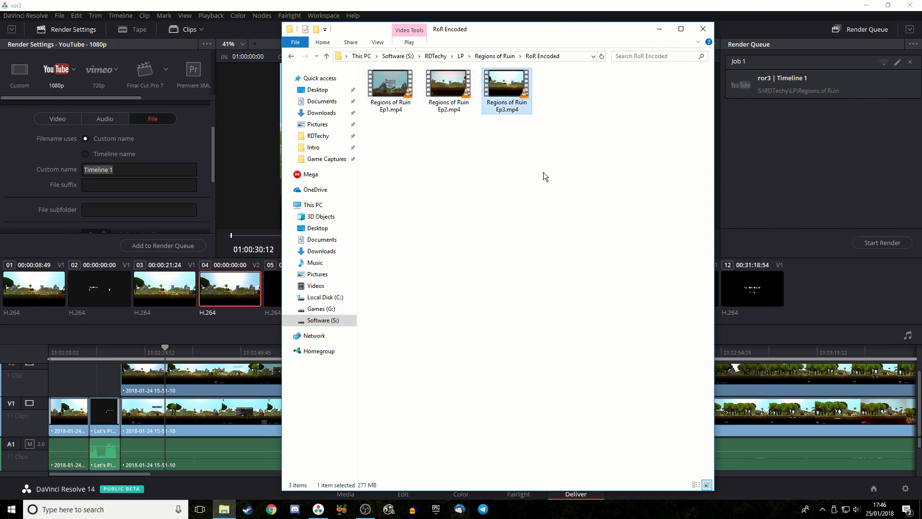